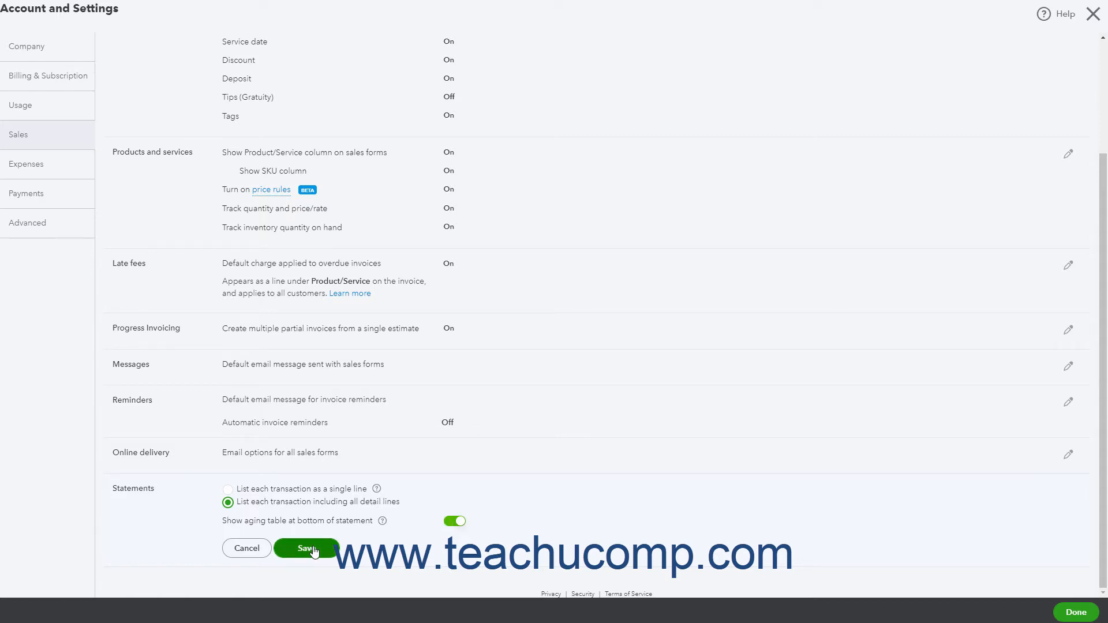
Close the account settings and start creating new customer statements
left_click(1093, 14)
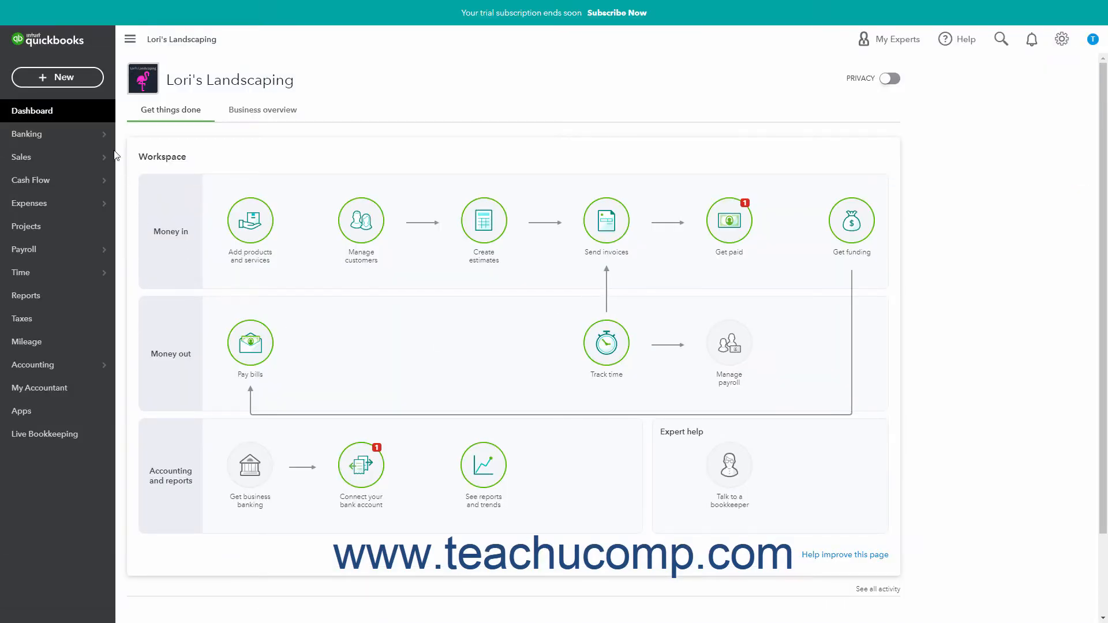
left_click(82, 82)
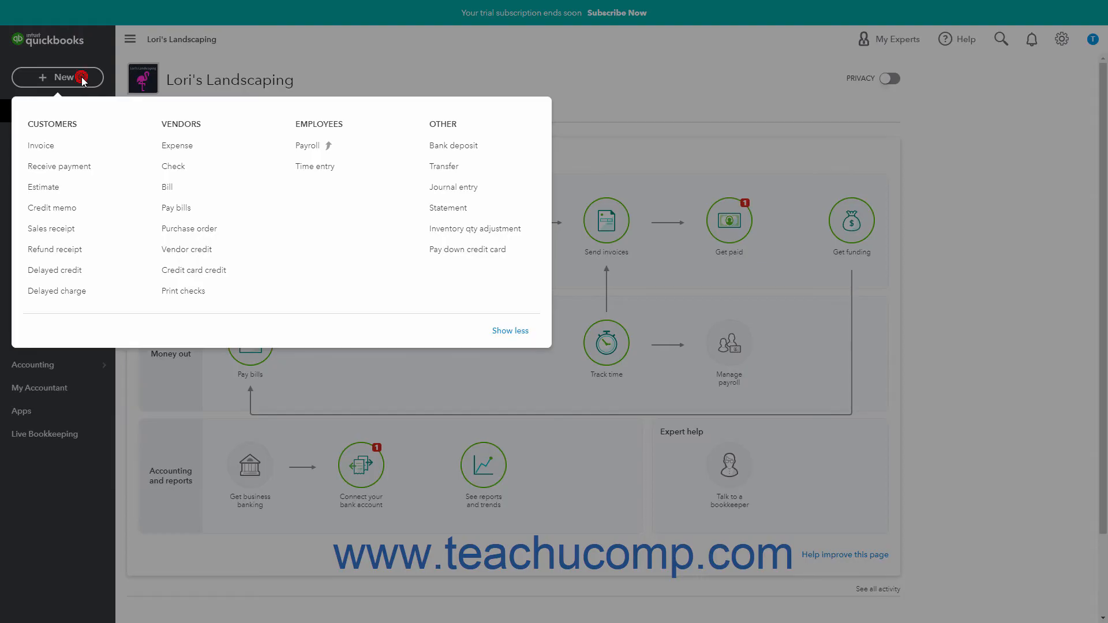
left_click(436, 209)
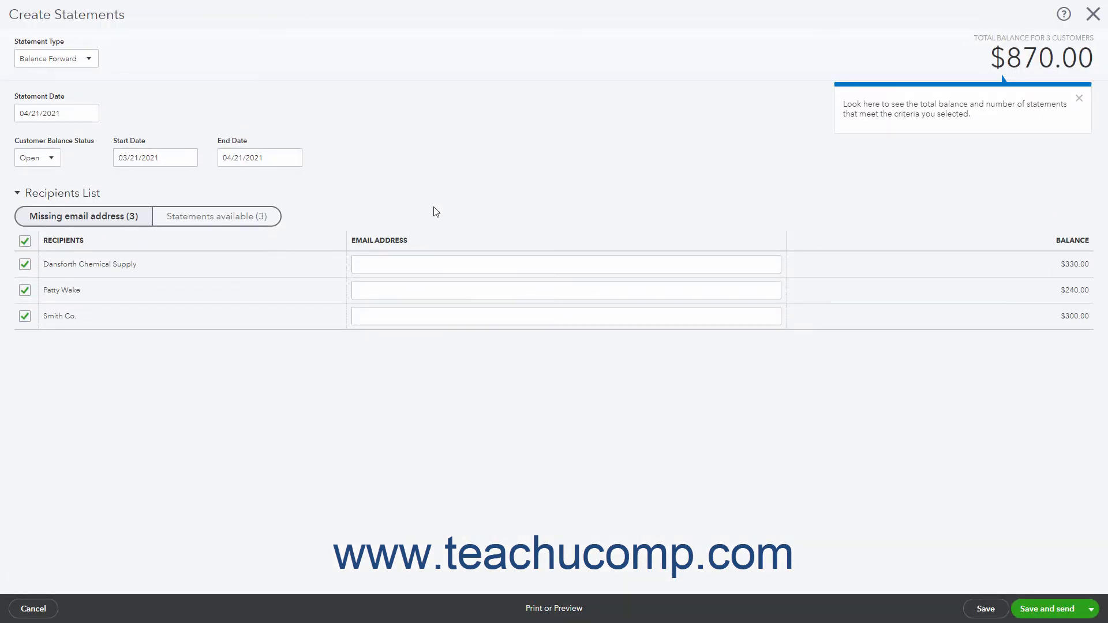
Try the Open Item (Last 365 days) statement type and return to Balance Forward
left_click(89, 59)
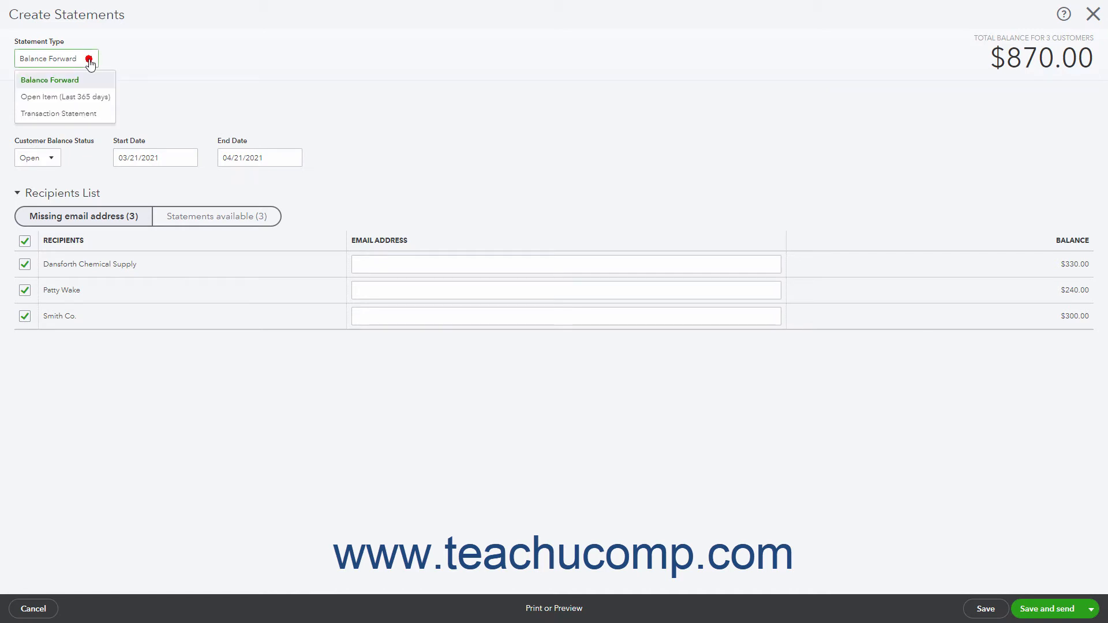
left_click(79, 97)
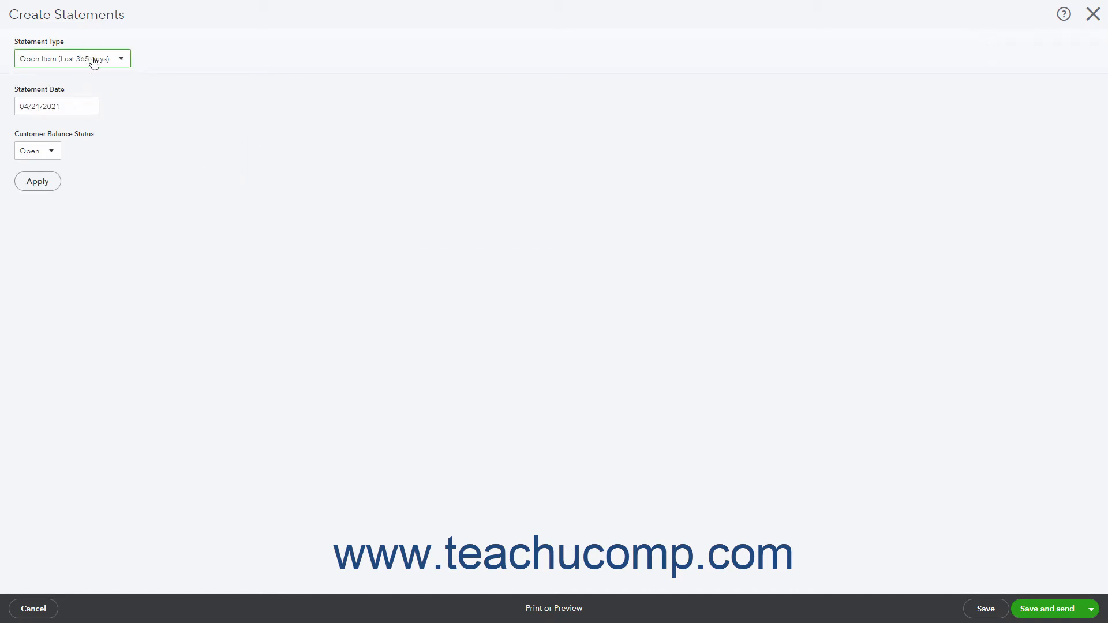
left_click(122, 62)
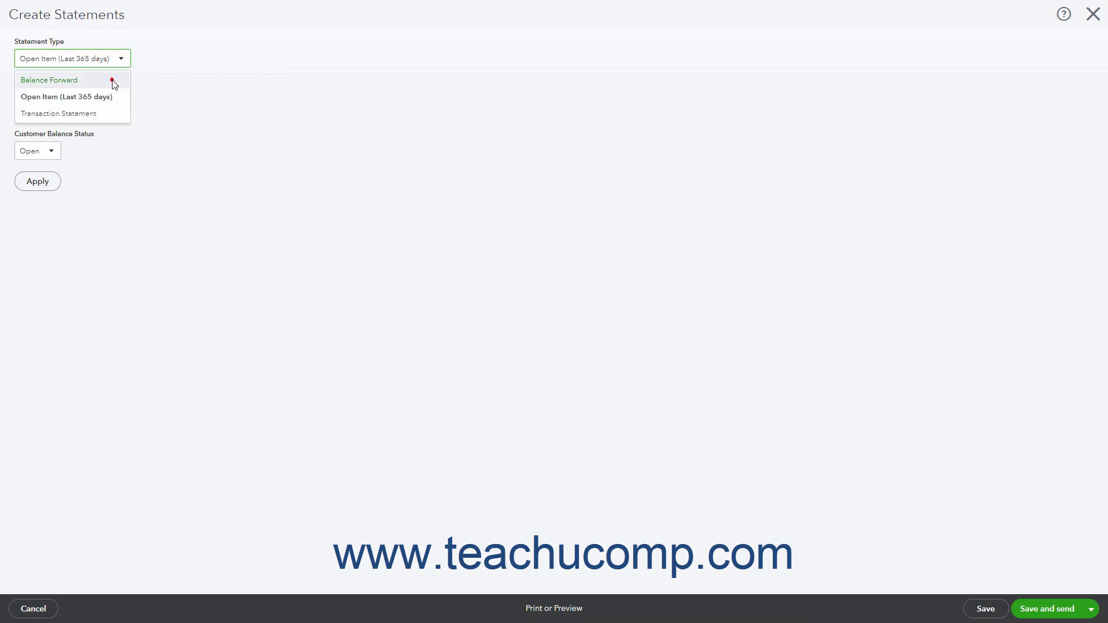
left_click(112, 81)
left_click(93, 60)
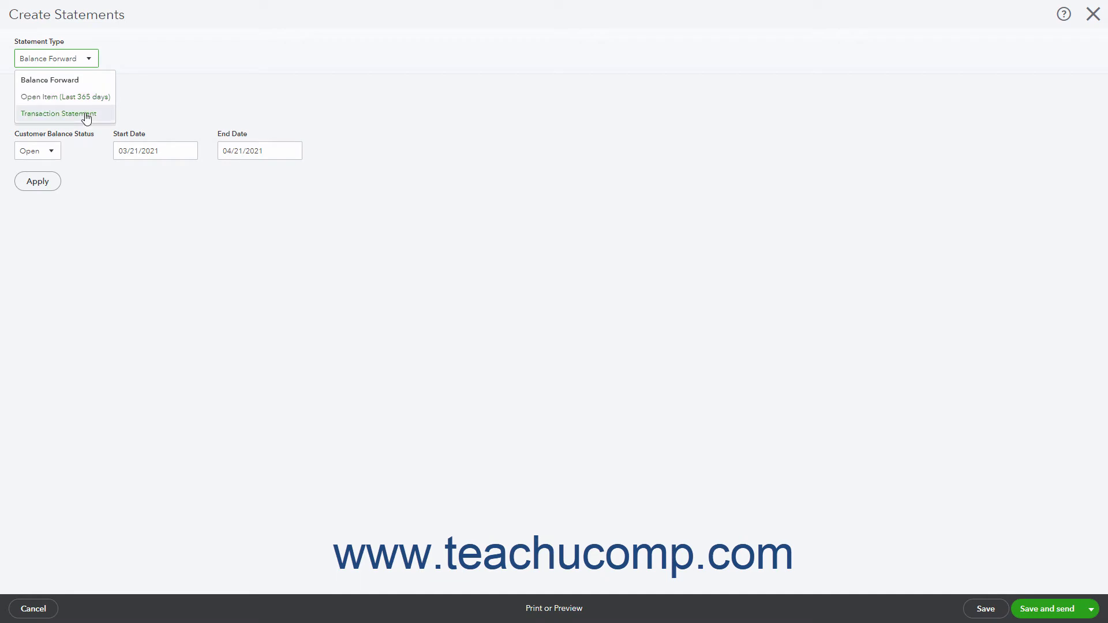
left_click(95, 81)
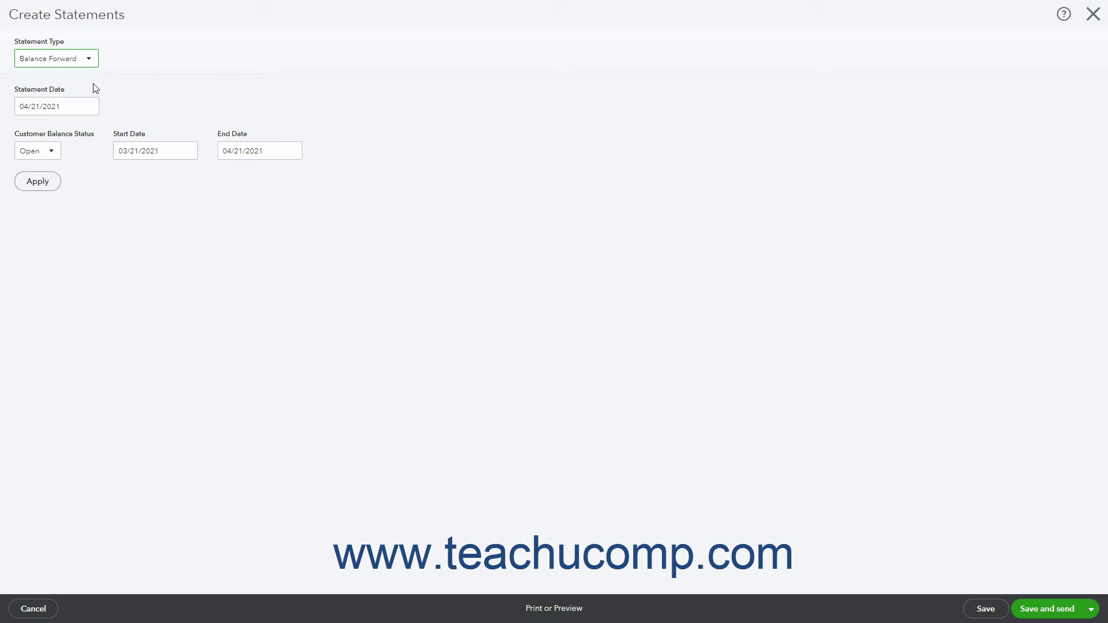
Try the Open Item (Last 365 days) and Transaction Statement types, and set the statement type back to Balance Forward
left_click(88, 59)
left_click(81, 94)
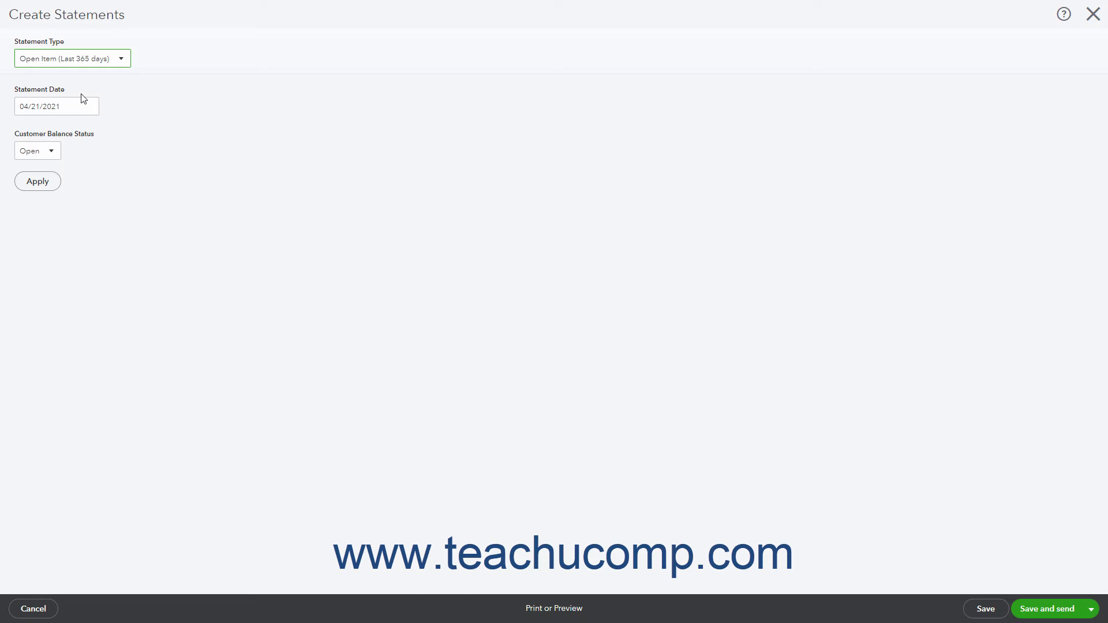
left_click(115, 59)
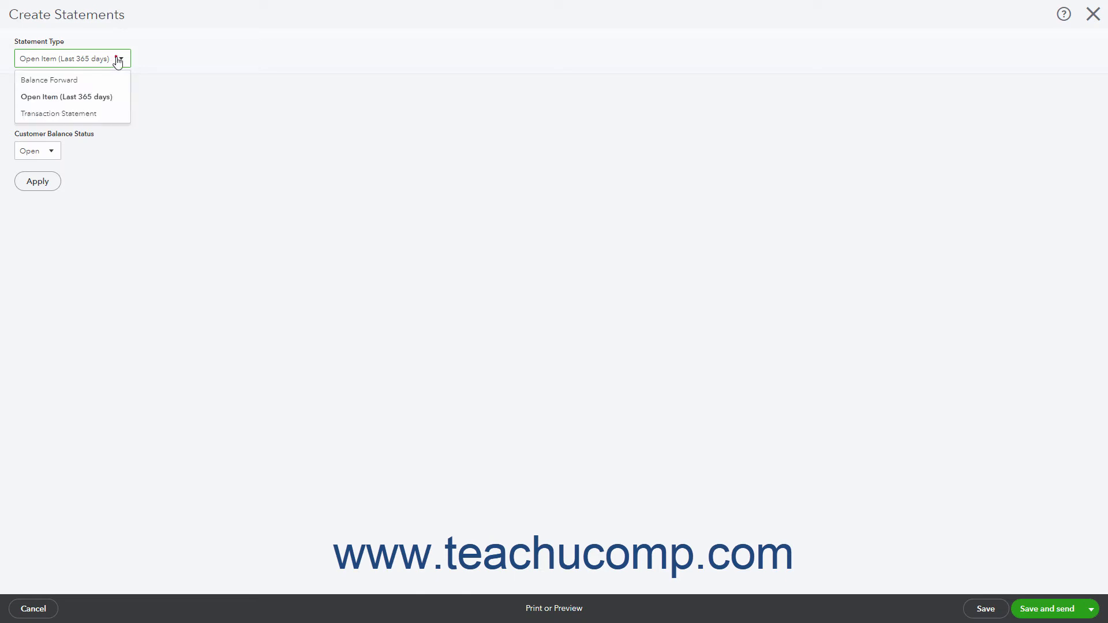
left_click(95, 112)
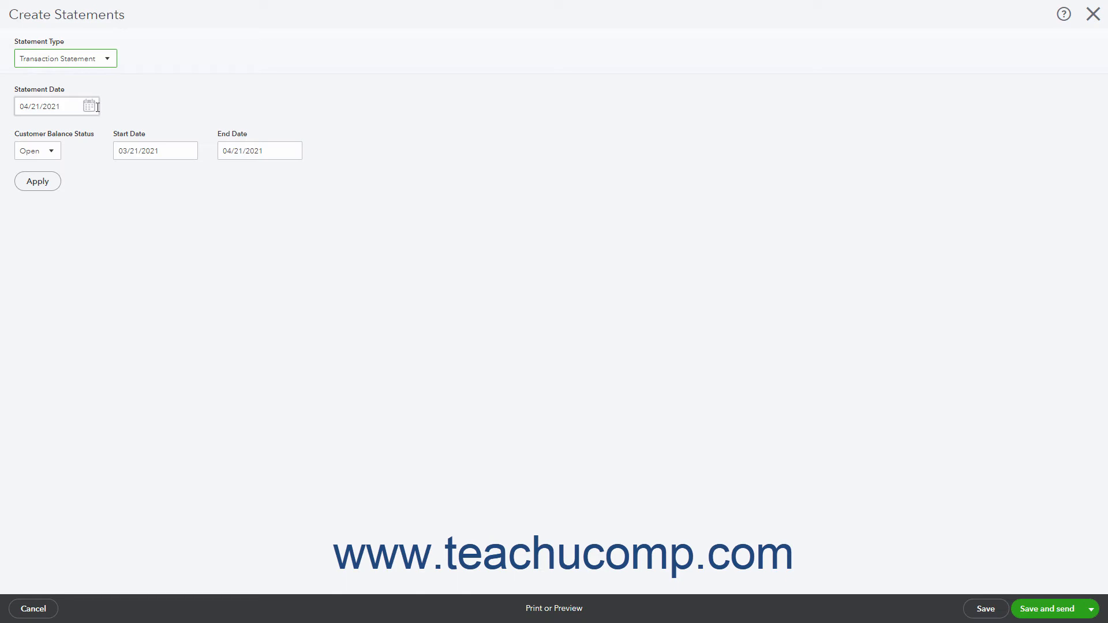
left_click(104, 62)
left_click(94, 79)
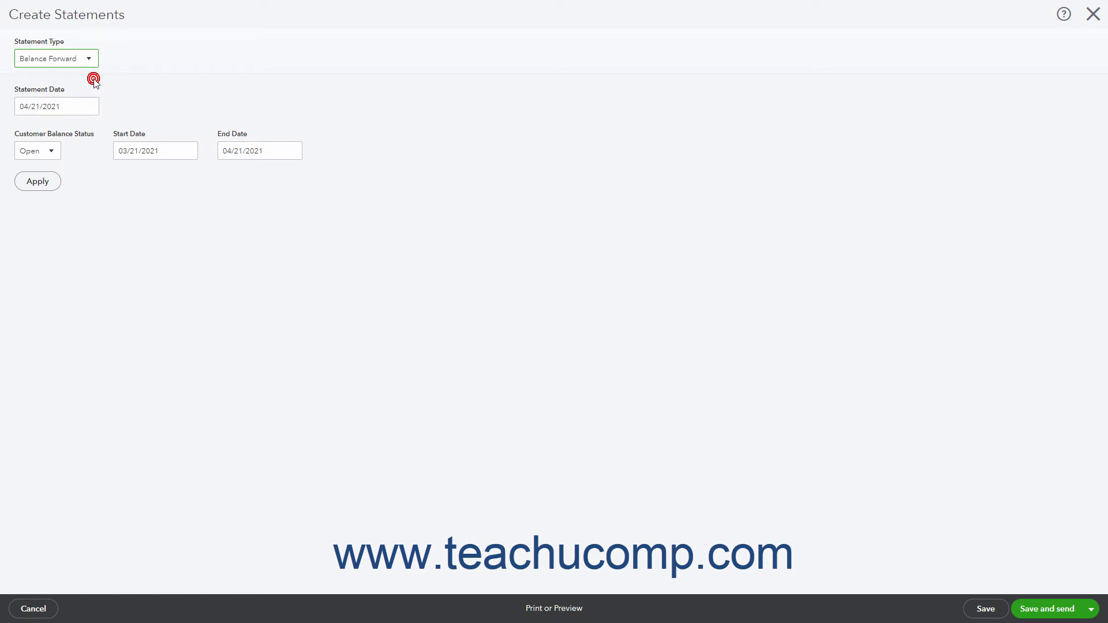
Apply the statement criteria with statement date 04/21/2021, customer balance status Open, start date 03/21/2021 and end date 04/21/2021
left_click(79, 110)
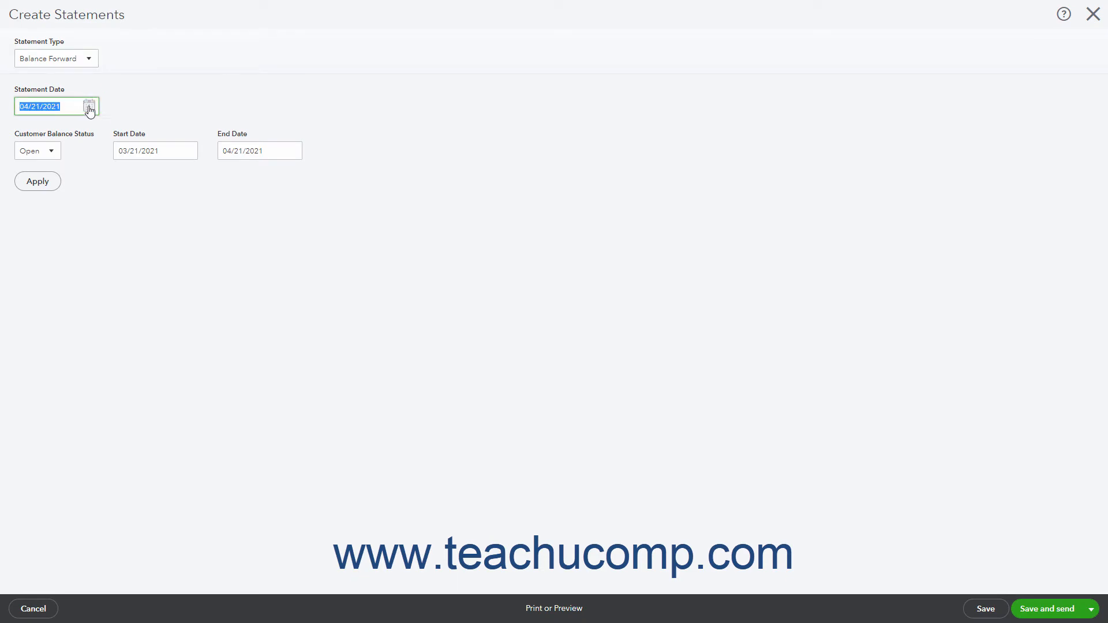
left_click(90, 107)
left_click(90, 108)
left_click(52, 153)
left_click(43, 173)
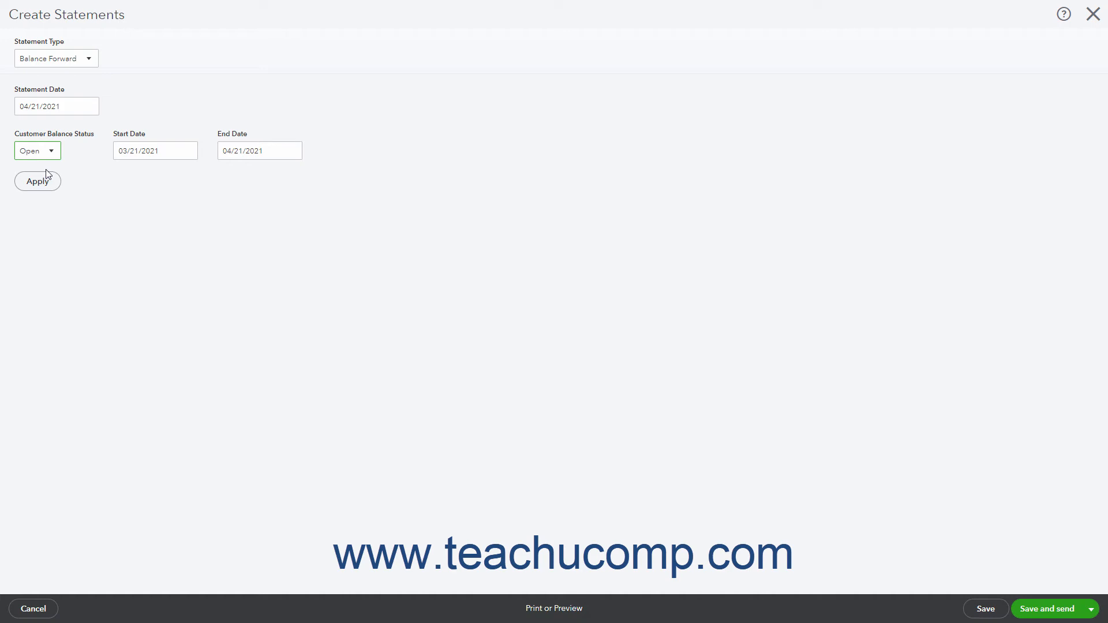
left_click(154, 151)
triple_click(171, 150)
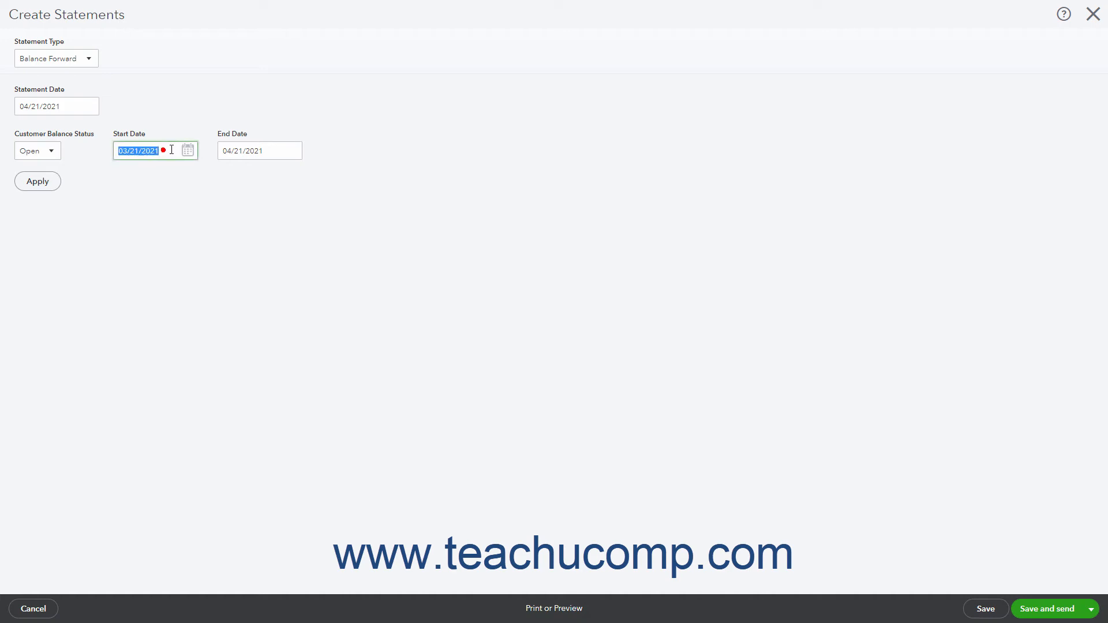
triple_click(247, 153)
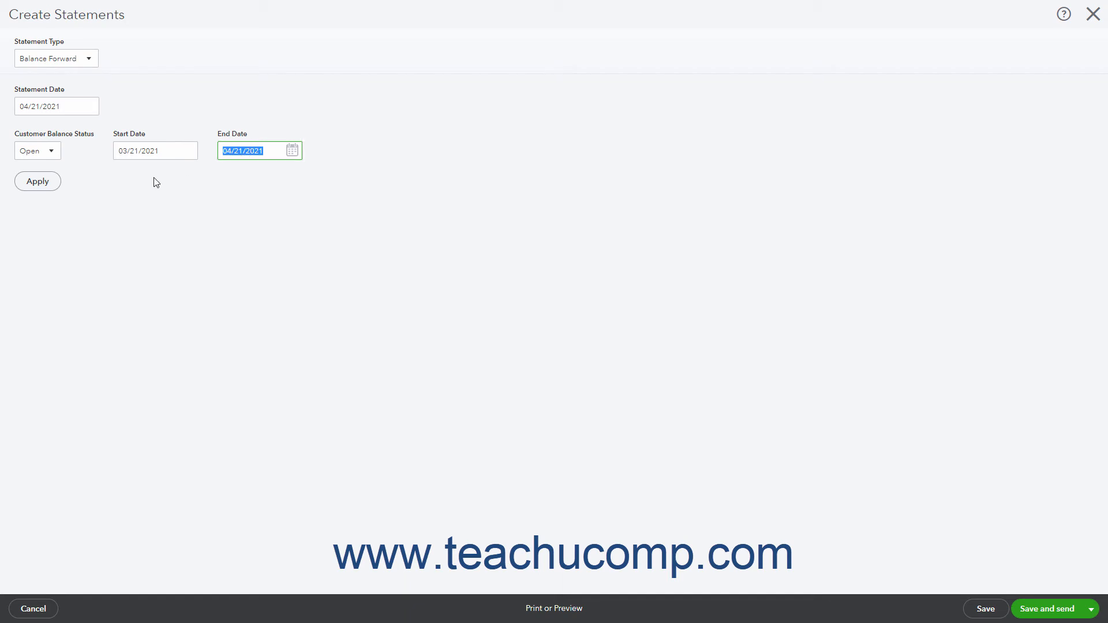
left_click(37, 182)
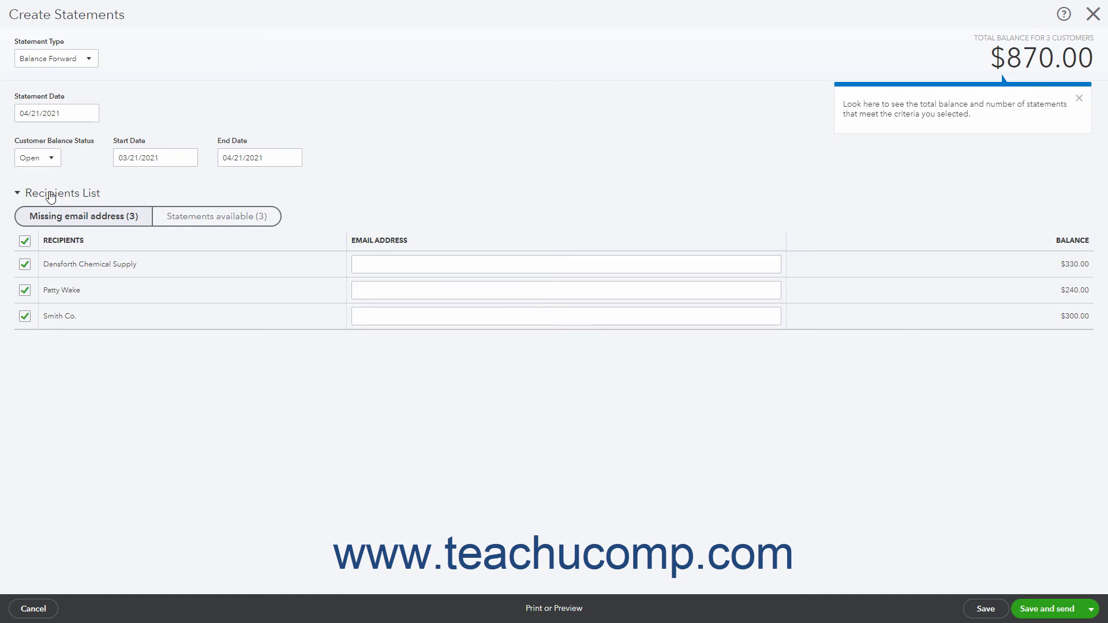
Review the recipients list by missing email address and by available statements, including the email address field
left_click(918, 66)
left_click(250, 229)
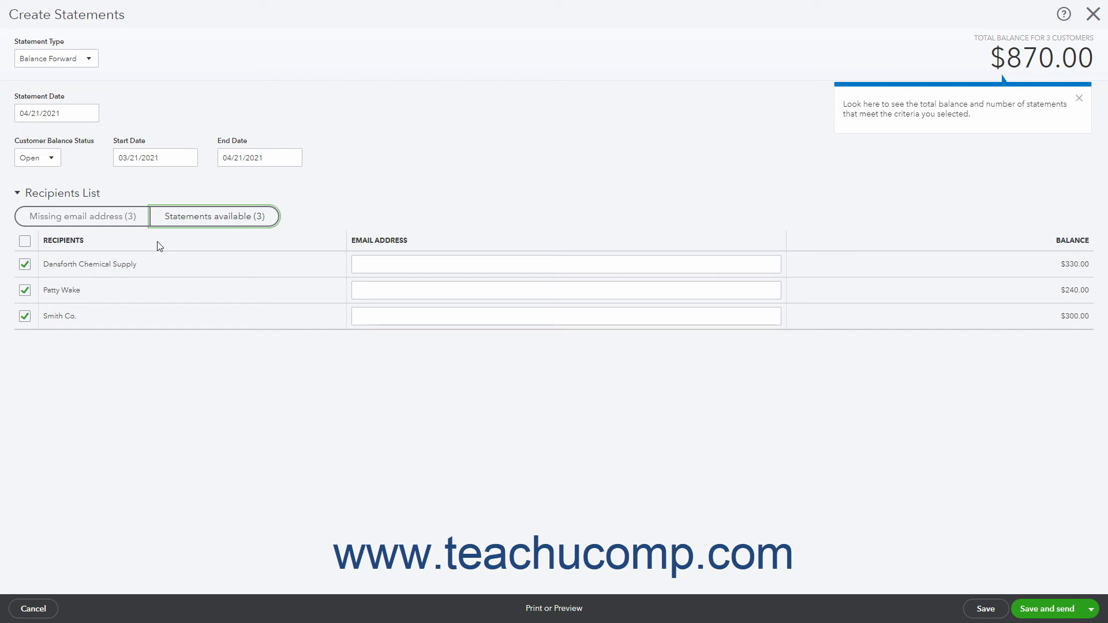
left_click(119, 227)
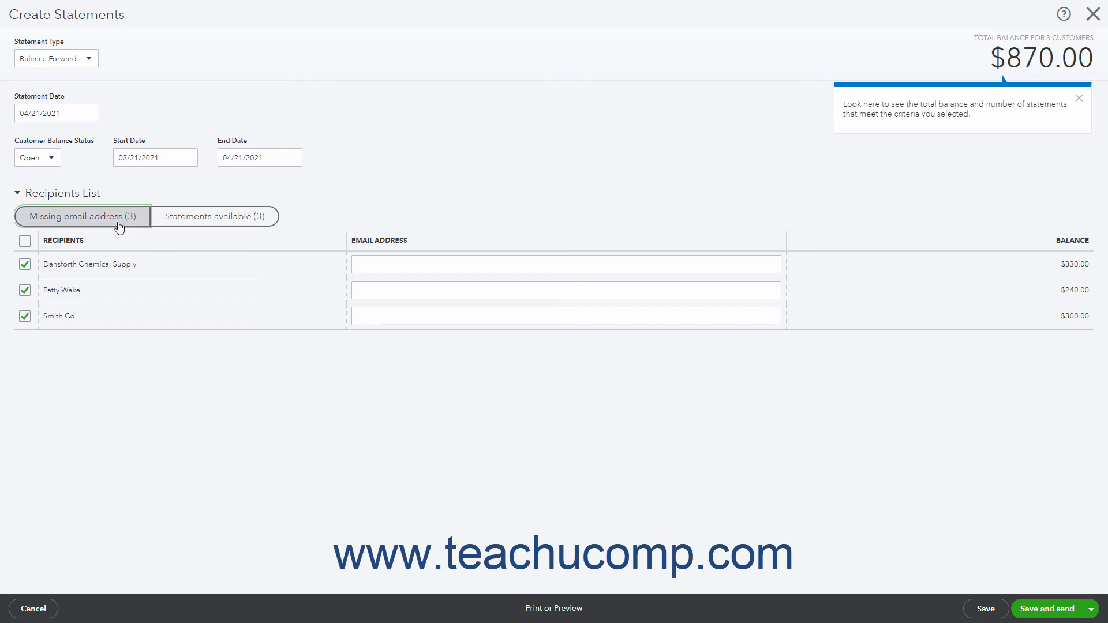
left_click(549, 268)
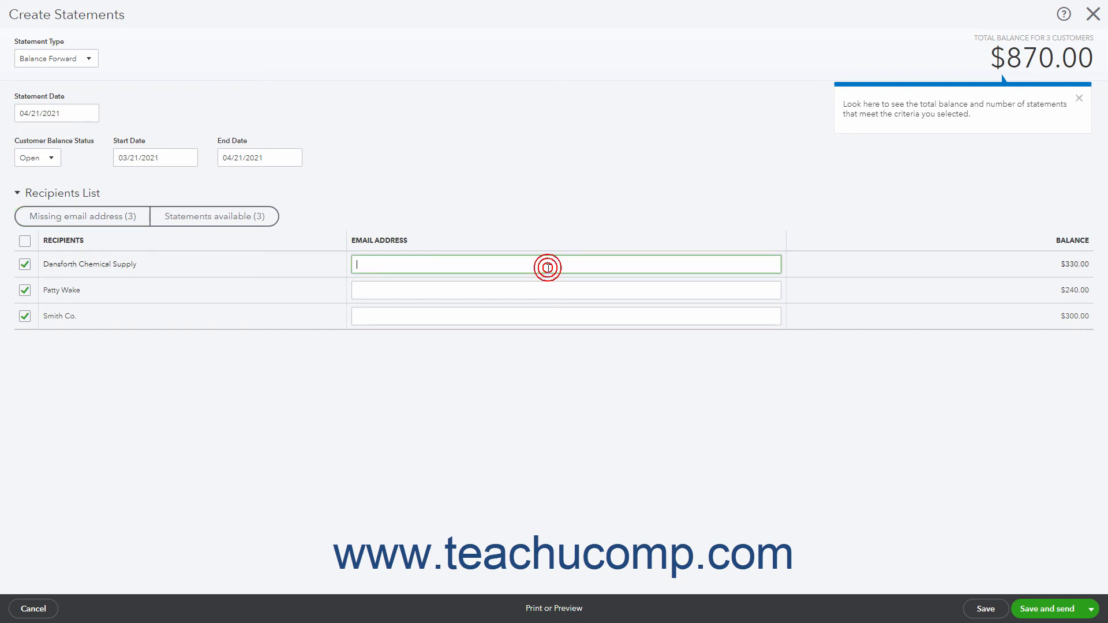
left_click(256, 225)
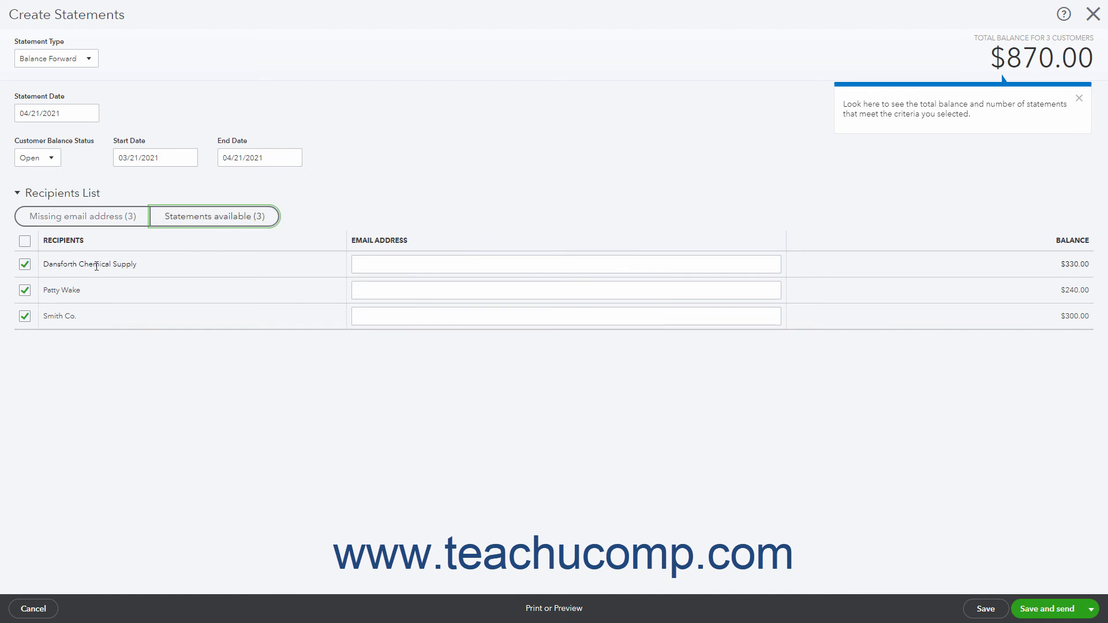
Exclude the recipient with the $240.00 balance and check both pages of the statement print preview
left_click(27, 293)
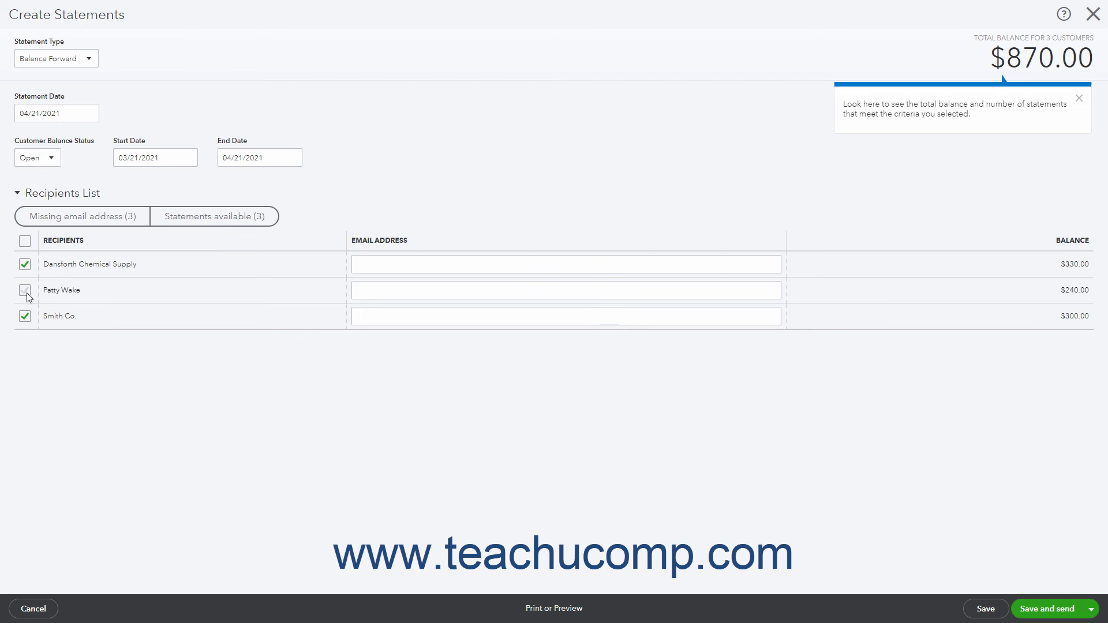
left_click(532, 609)
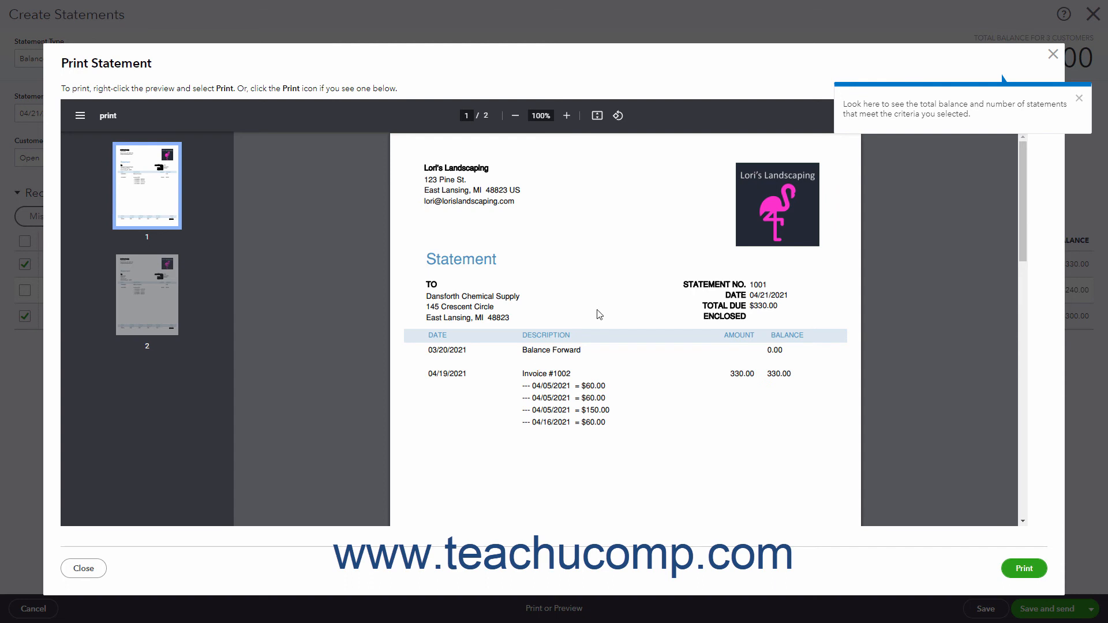
scroll(599, 314, "down", 7)
scroll(599, 314, "down", 6)
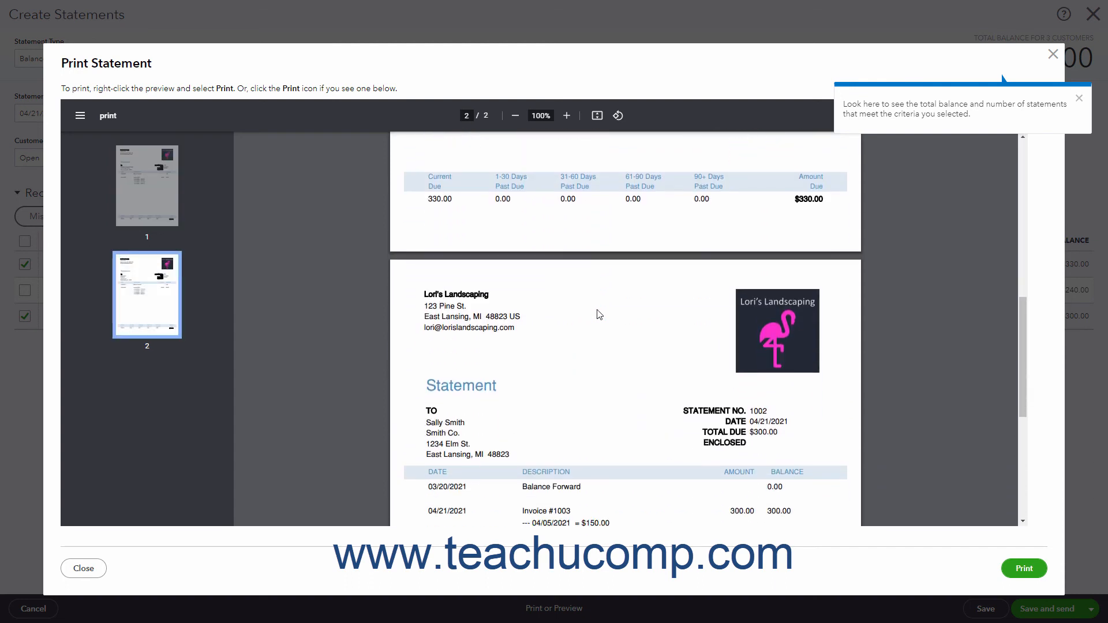
left_click(1053, 54)
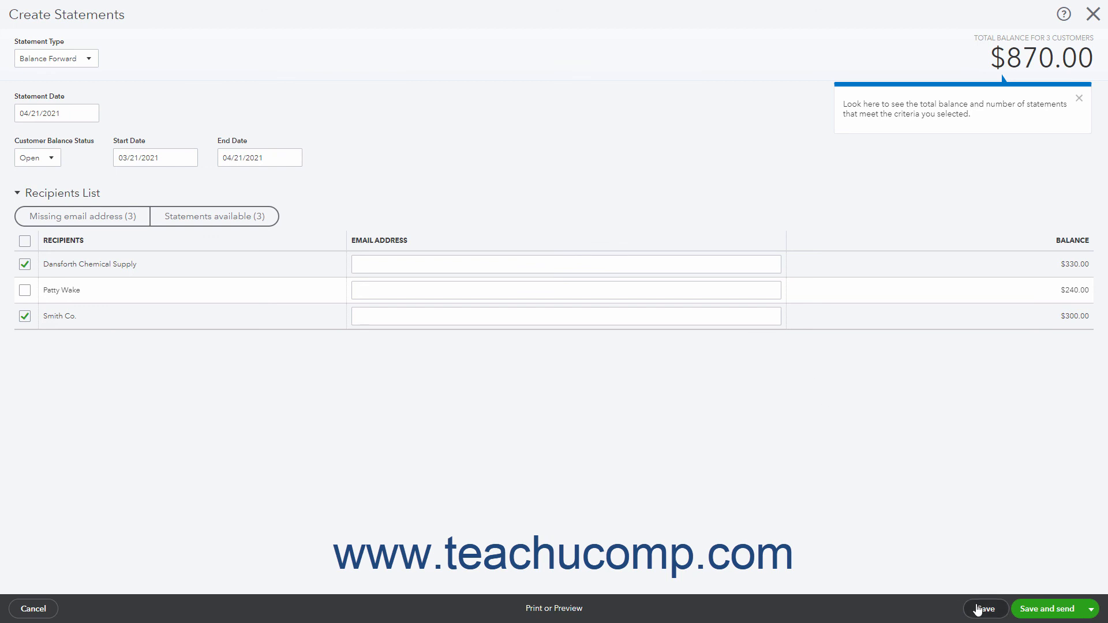
Save the statements for the two selected recipients and close the form without sending them
left_click(1091, 609)
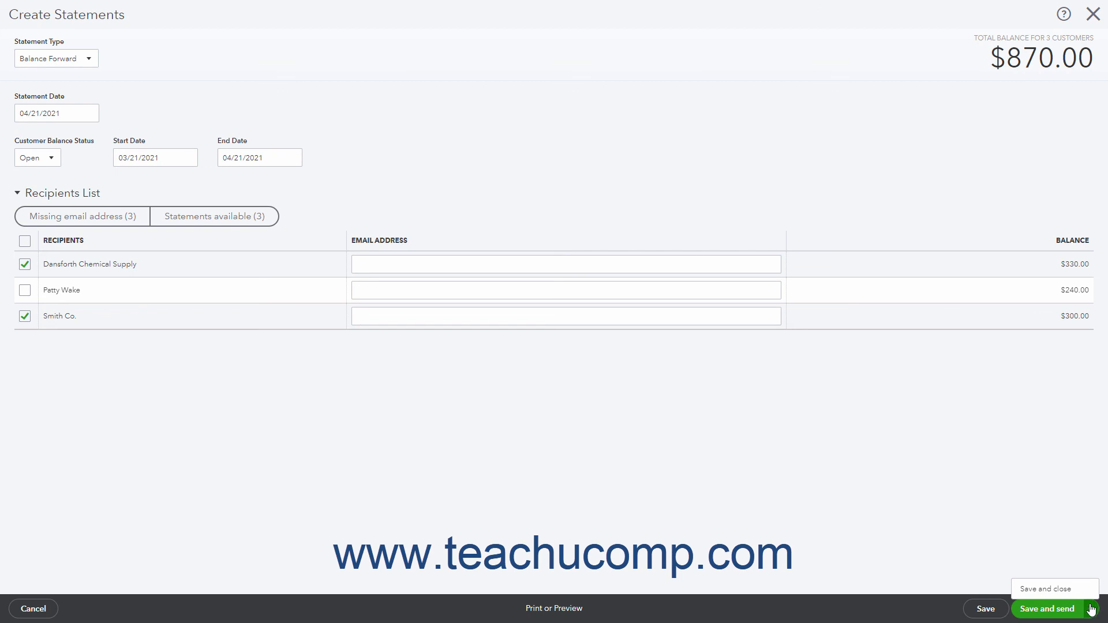
left_click(767, 501)
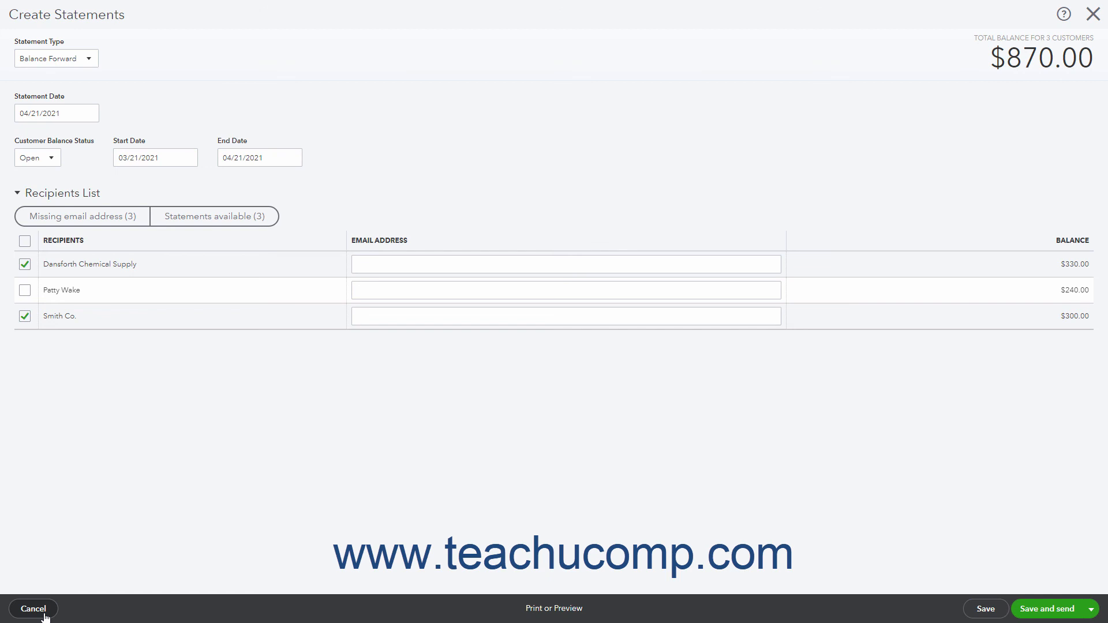
left_click(1089, 609)
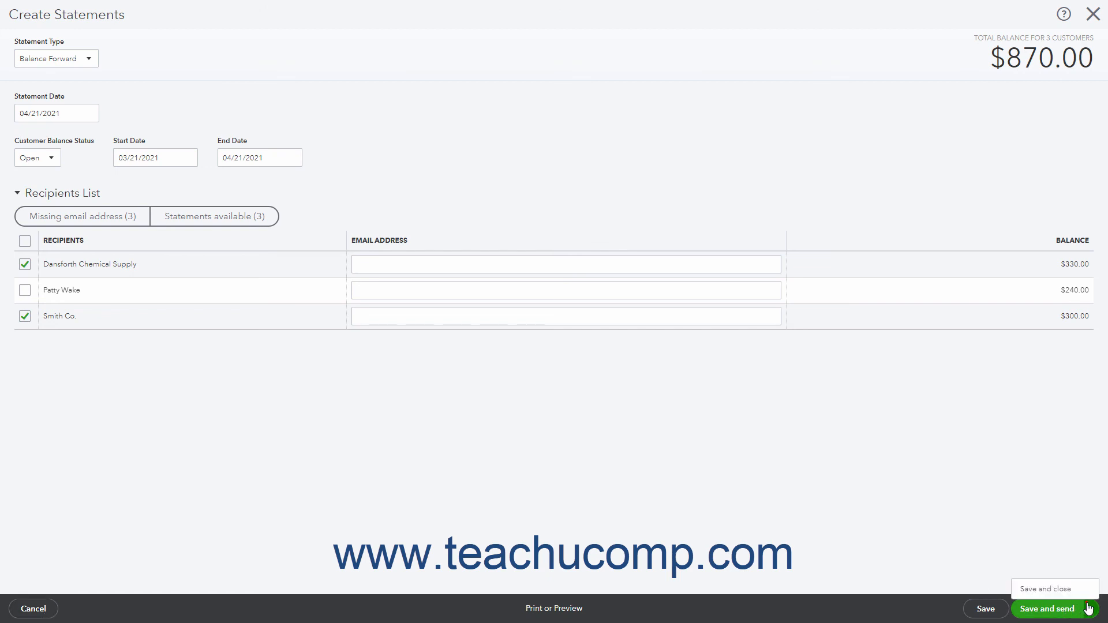
left_click(1045, 589)
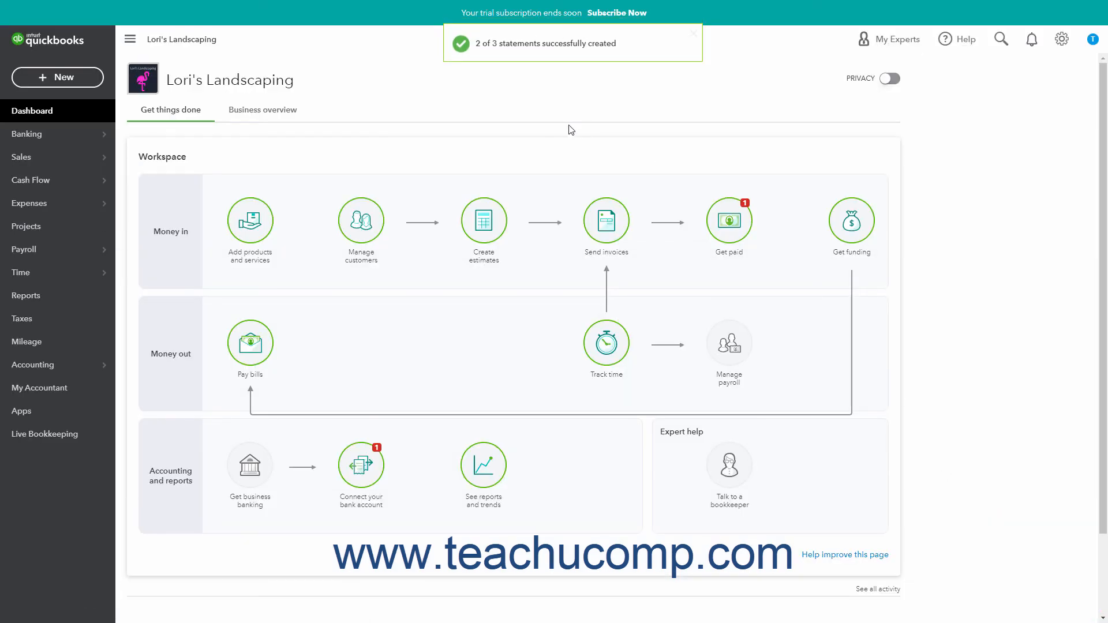